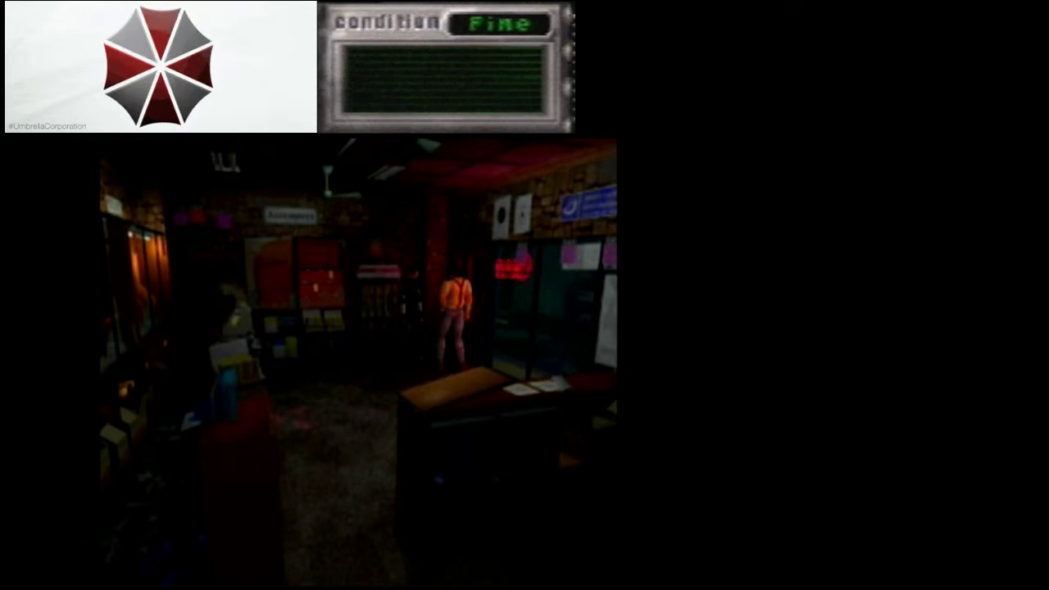
key("Escape")
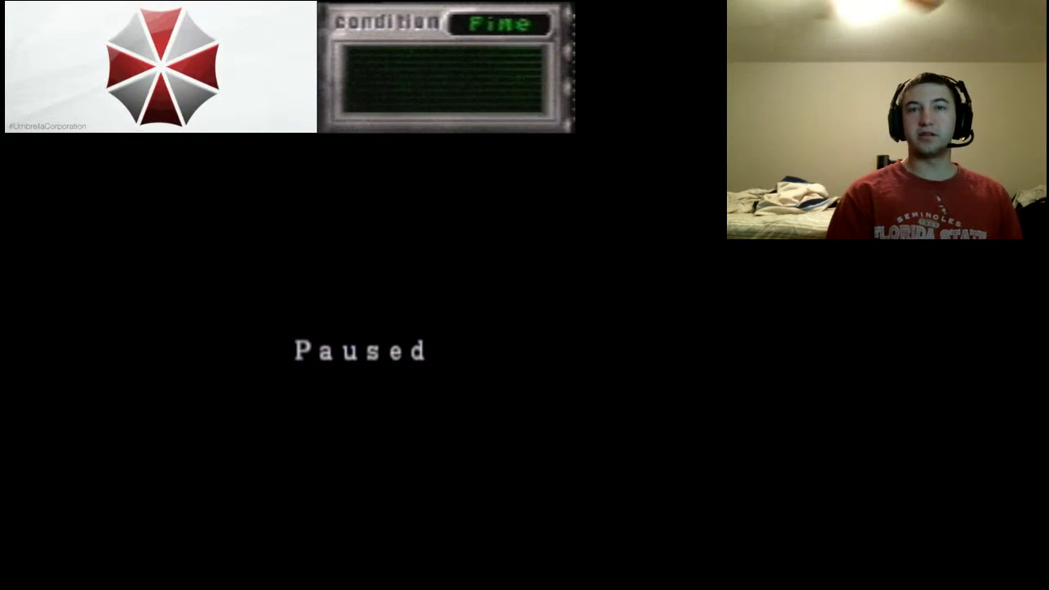
key("Return")
key("Return")
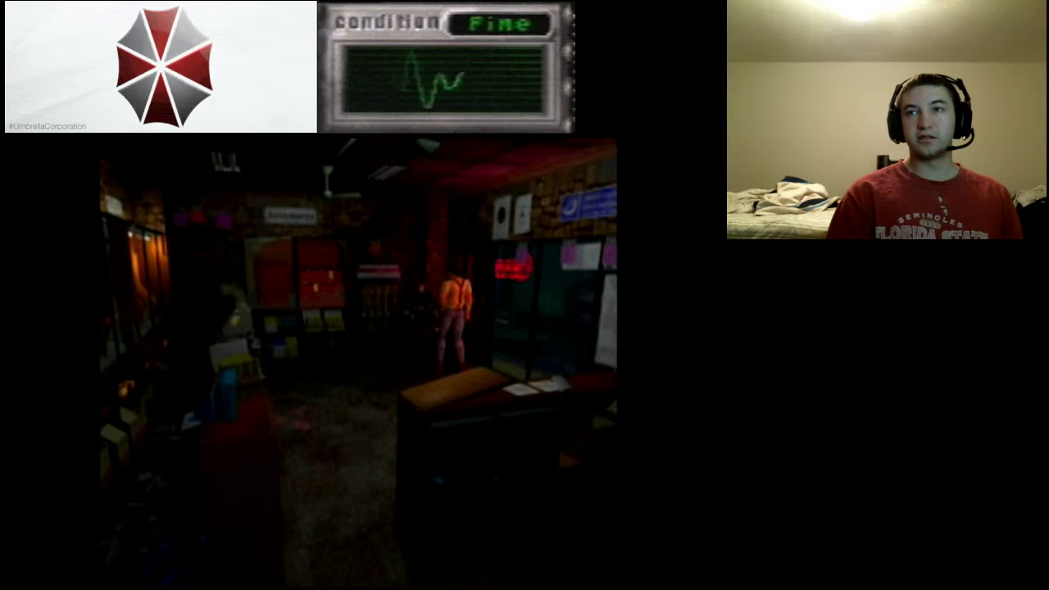
key("Up")
key("Up")
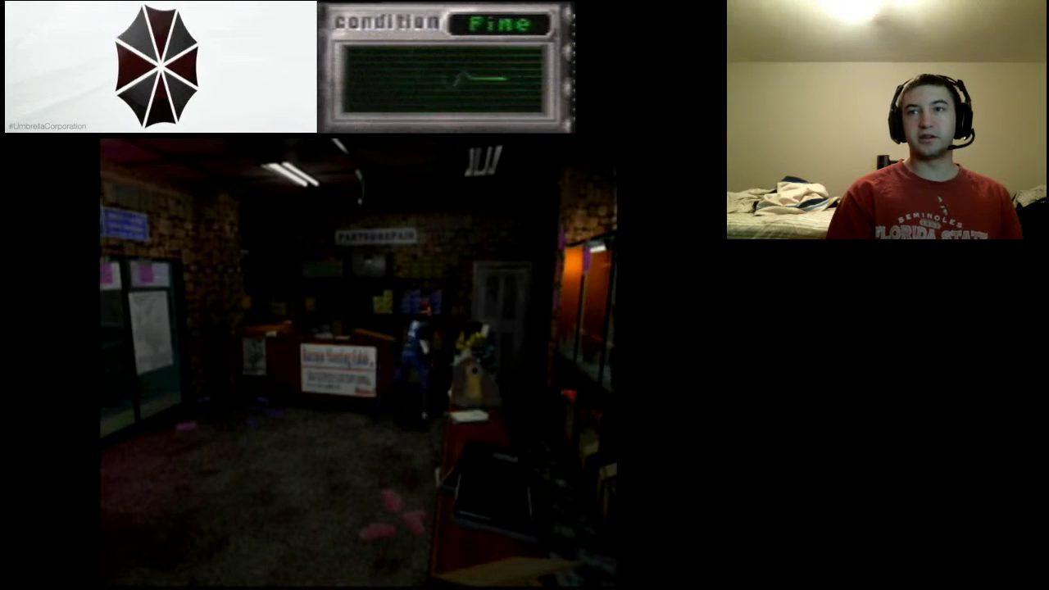
key("Up")
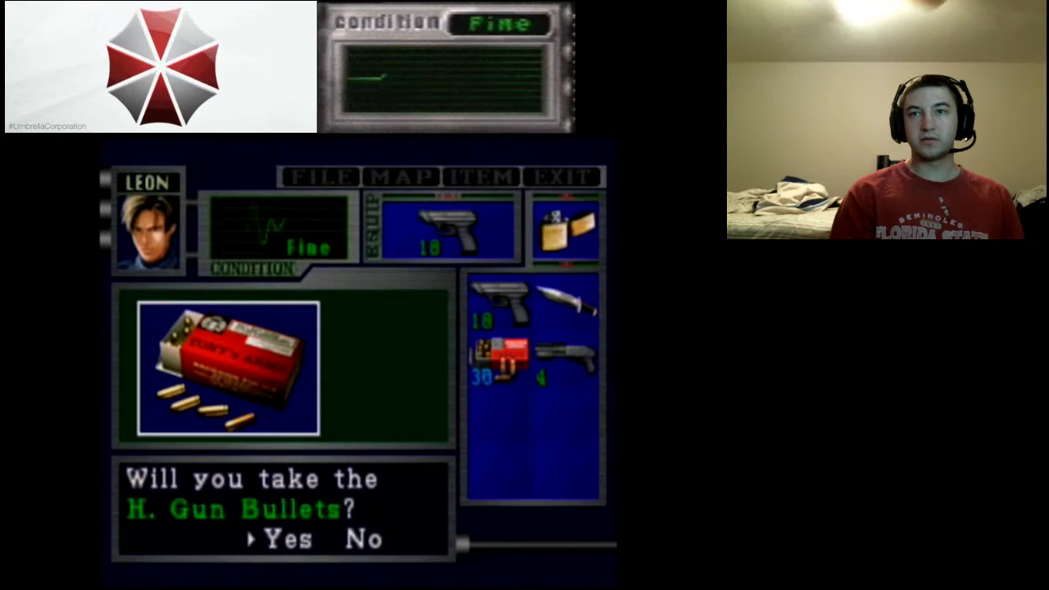
key("Return")
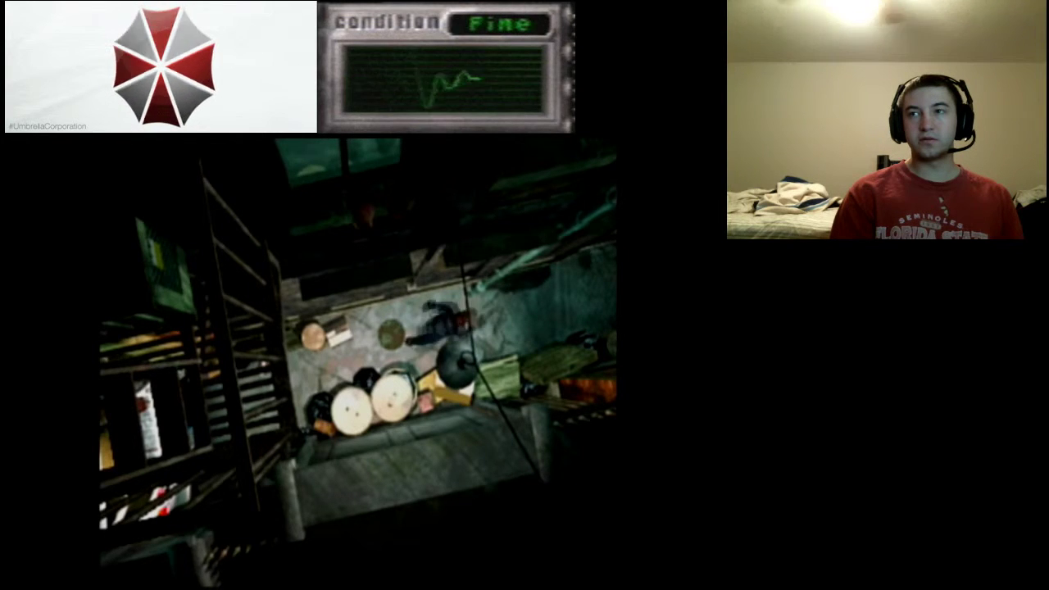
key("F1")
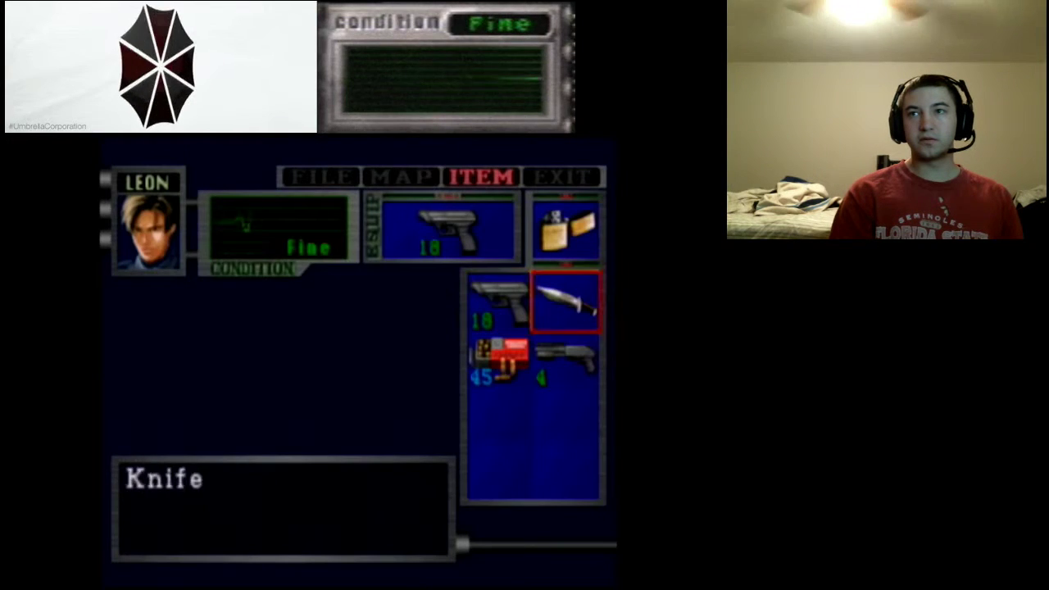
key("Return")
key("Escape")
key("Escape")
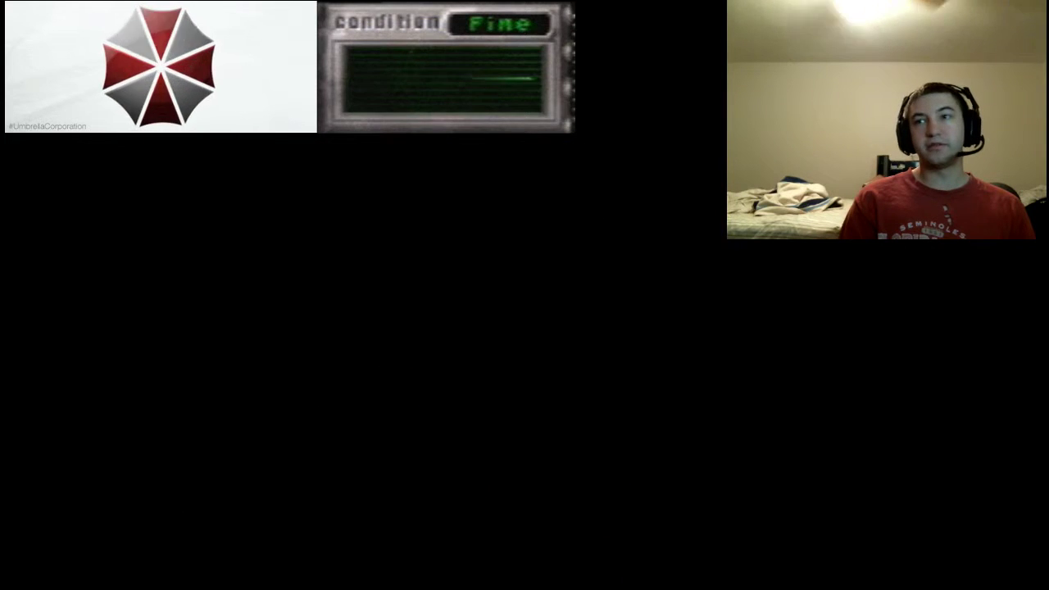
key("Return")
key("Return")
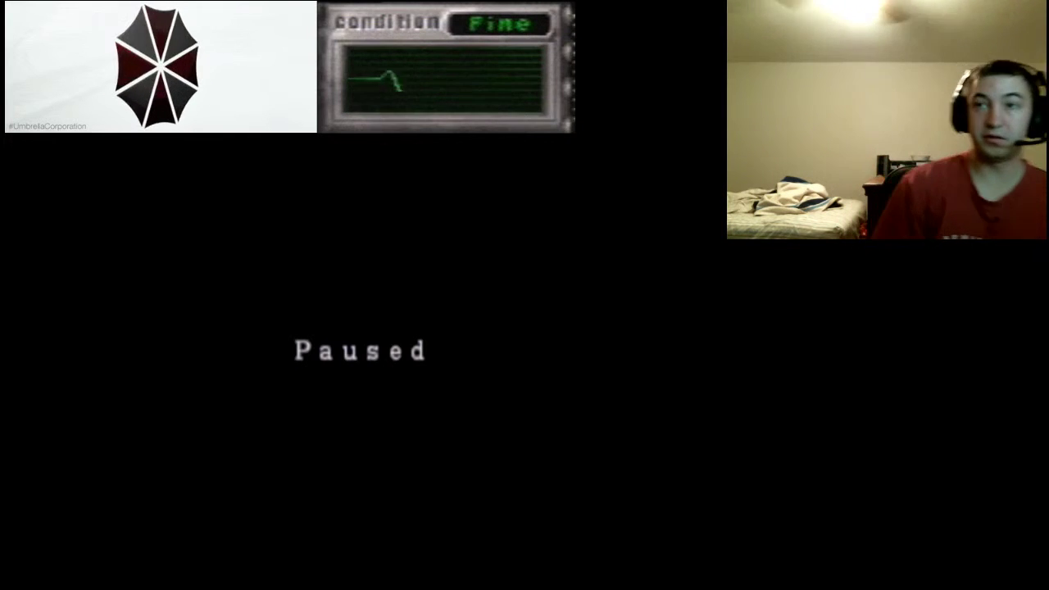
key("Return")
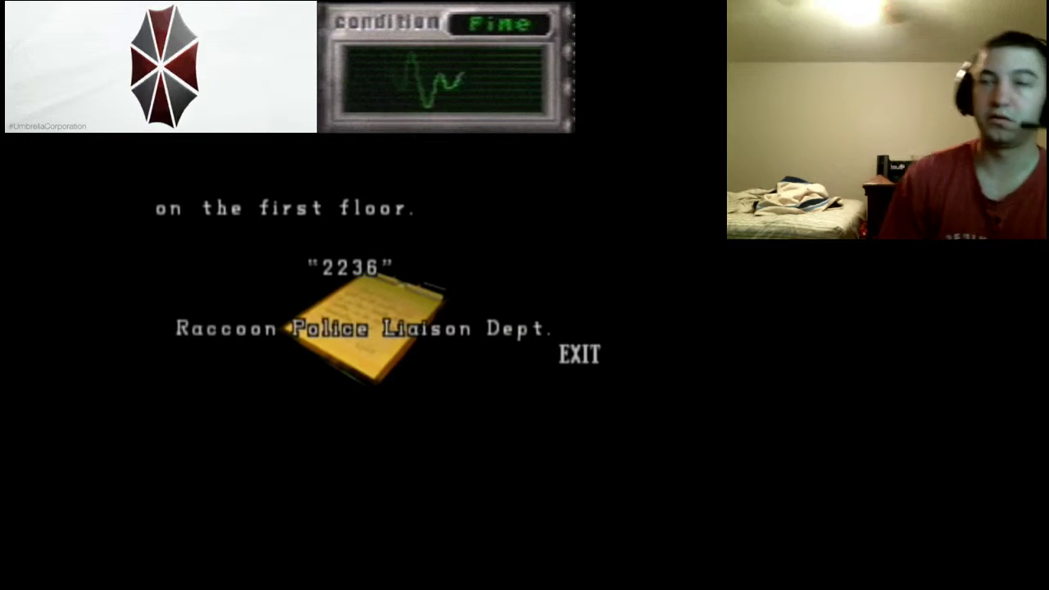
key("Return")
key("Return")
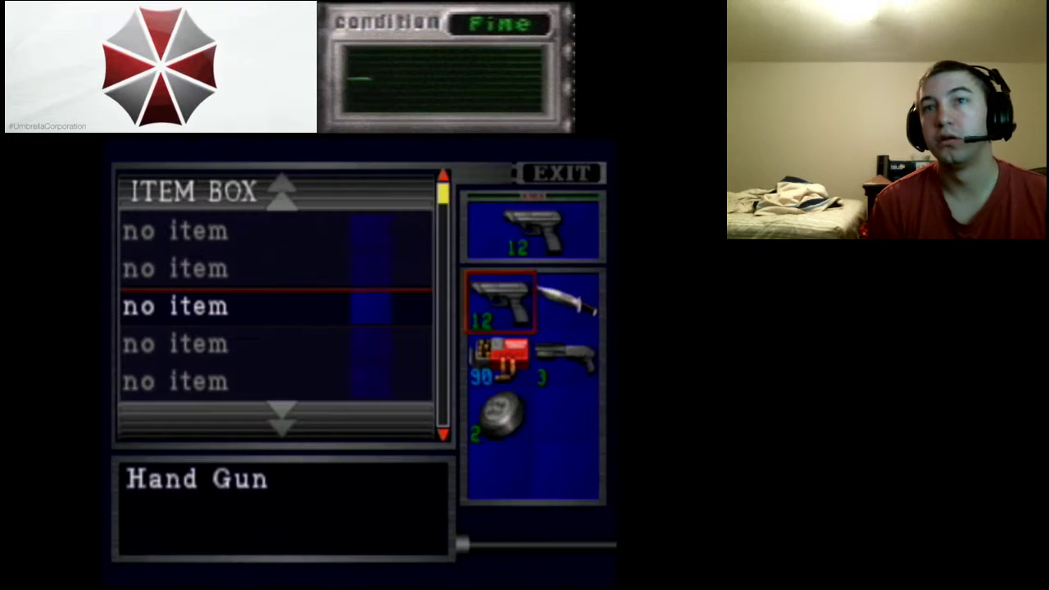
key("Right")
key("Down")
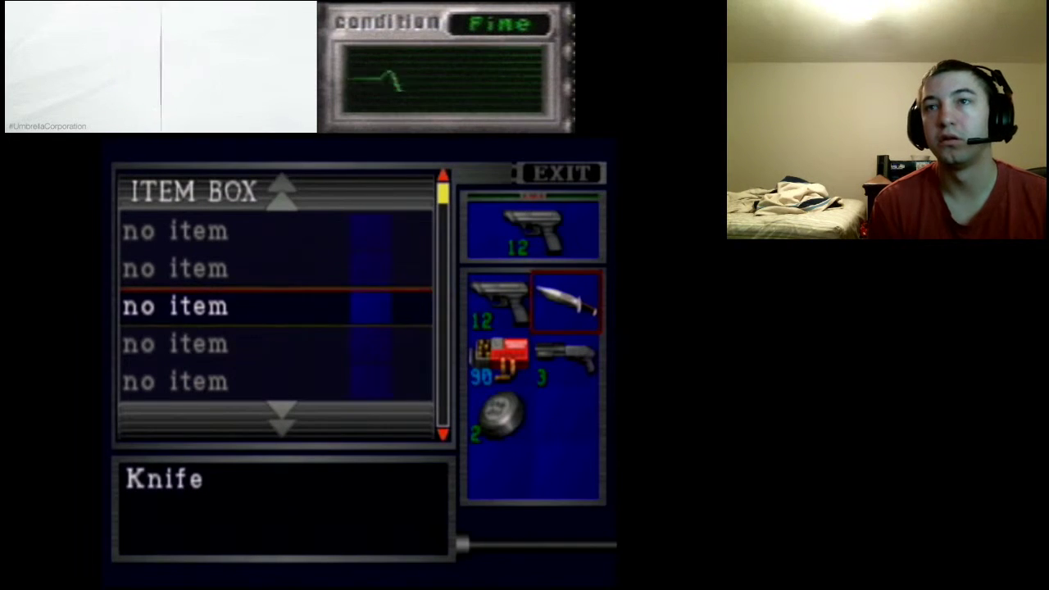
key("Right")
key("Return")
key("Down")
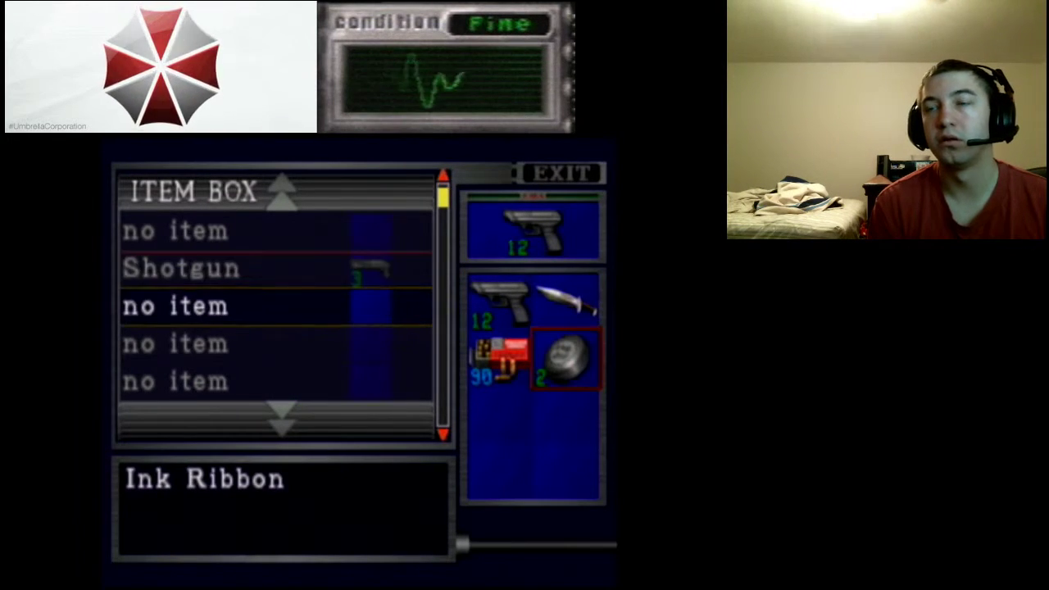
key("Return")
key("Return")
key("Escape")
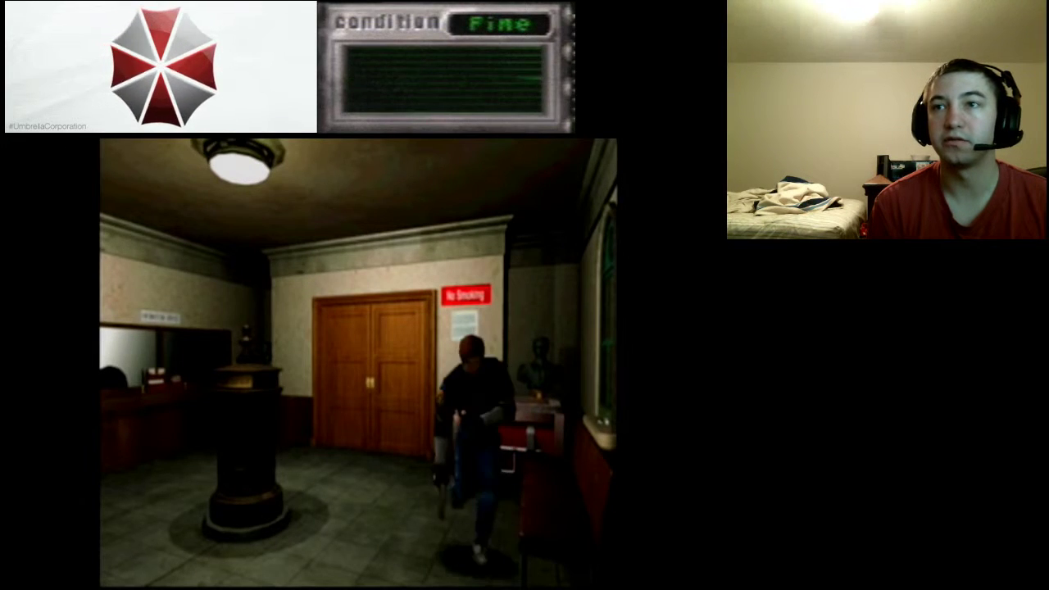
key("Up")
key("Return")
key("Return")
key("Up")
key("Up")
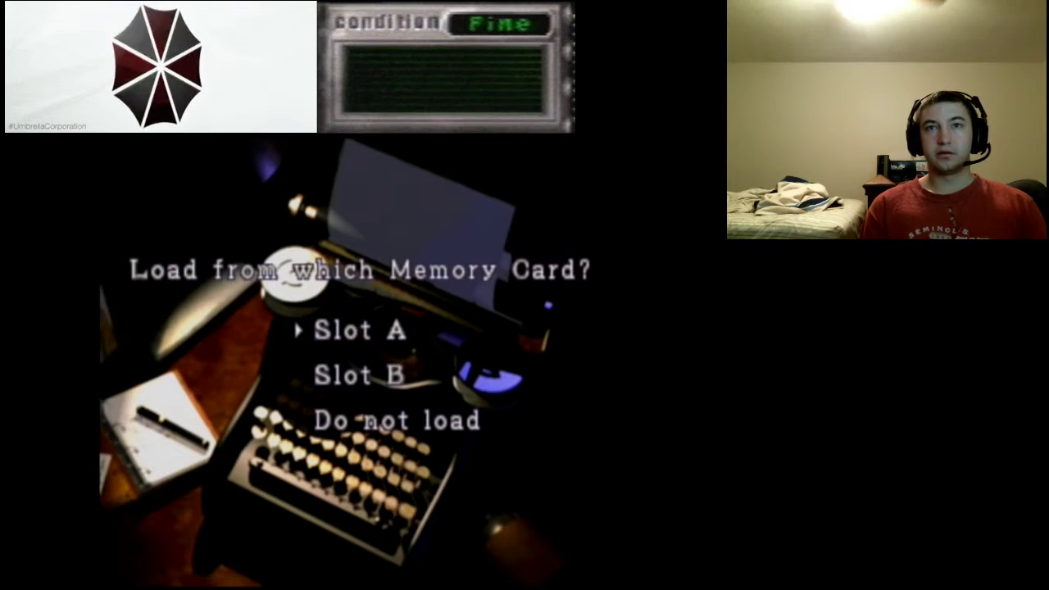
key("Return")
key("Return")
key("Escape")
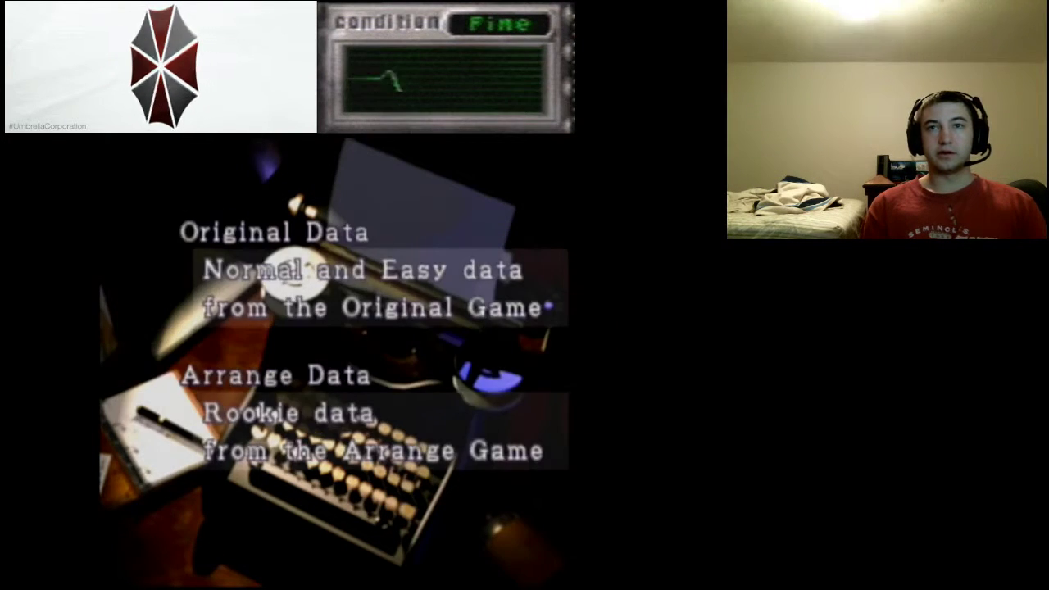
key("Return")
key("Escape")
key("Return")
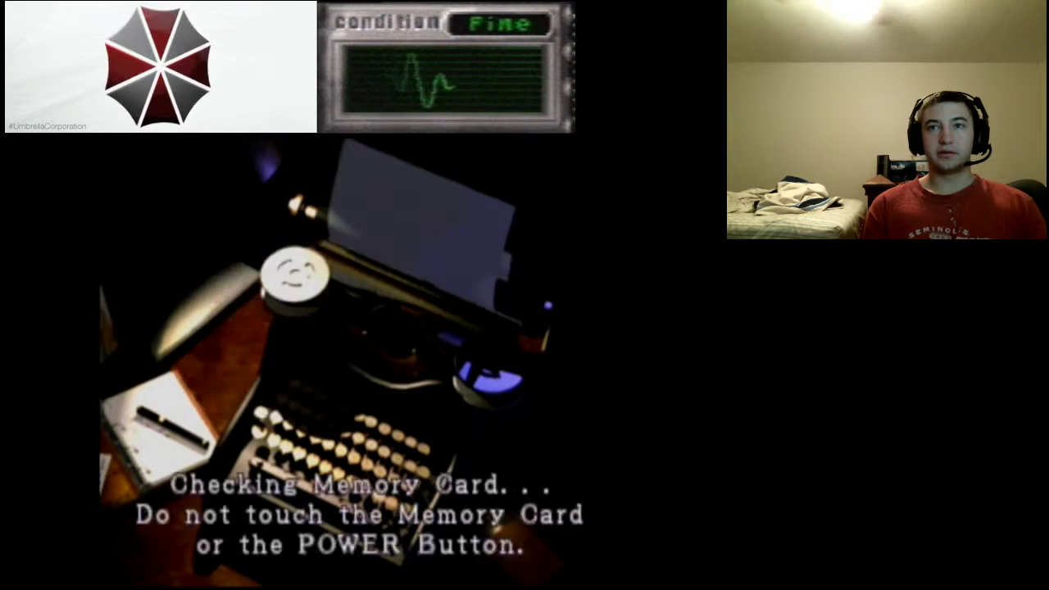
key("Escape")
key("Escape")
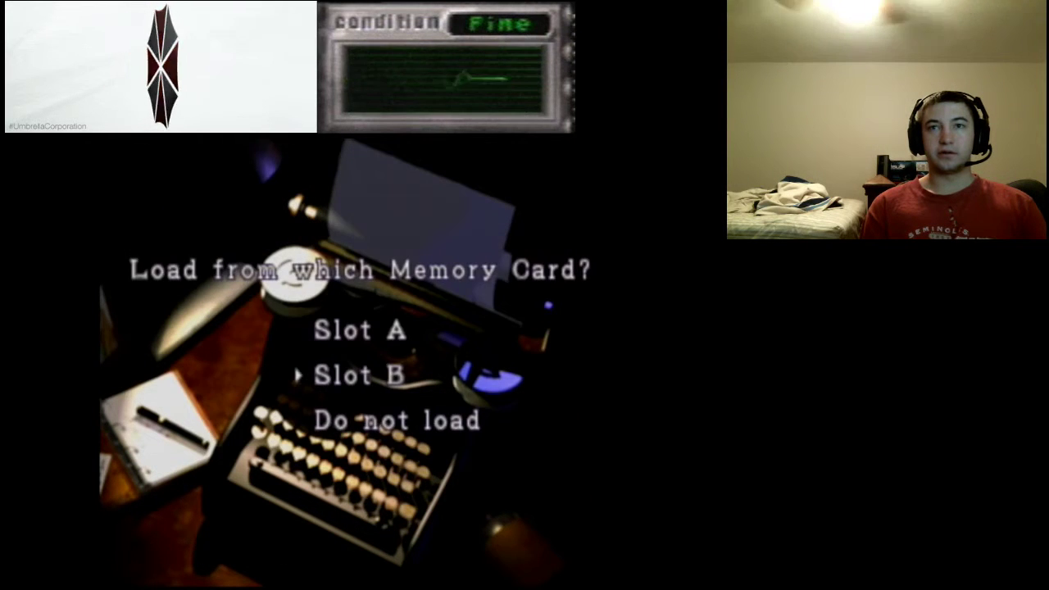
key("Return")
key("Escape")
key("Return")
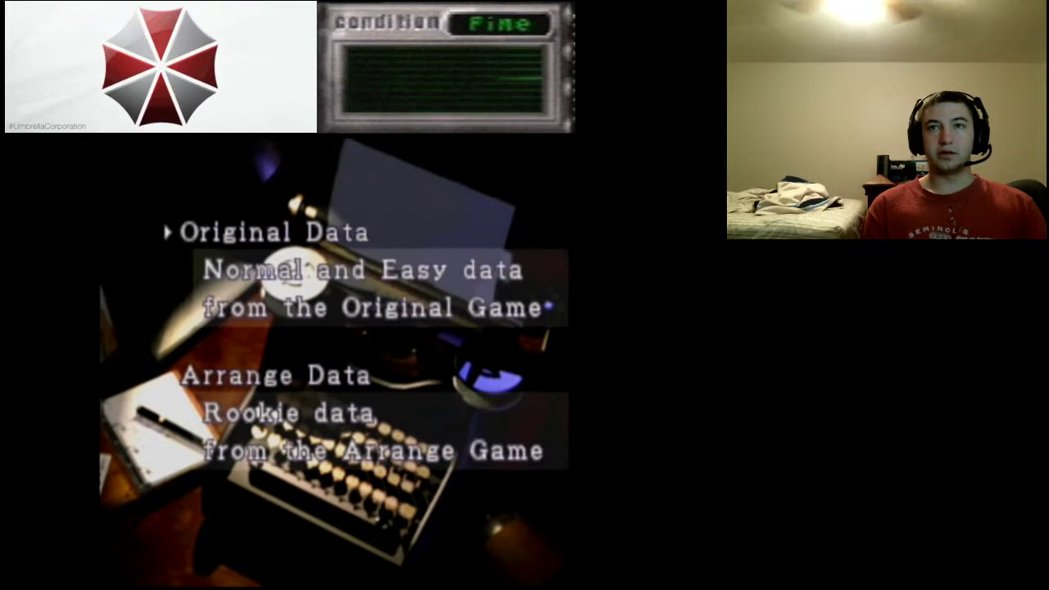
key("Return")
key("Escape")
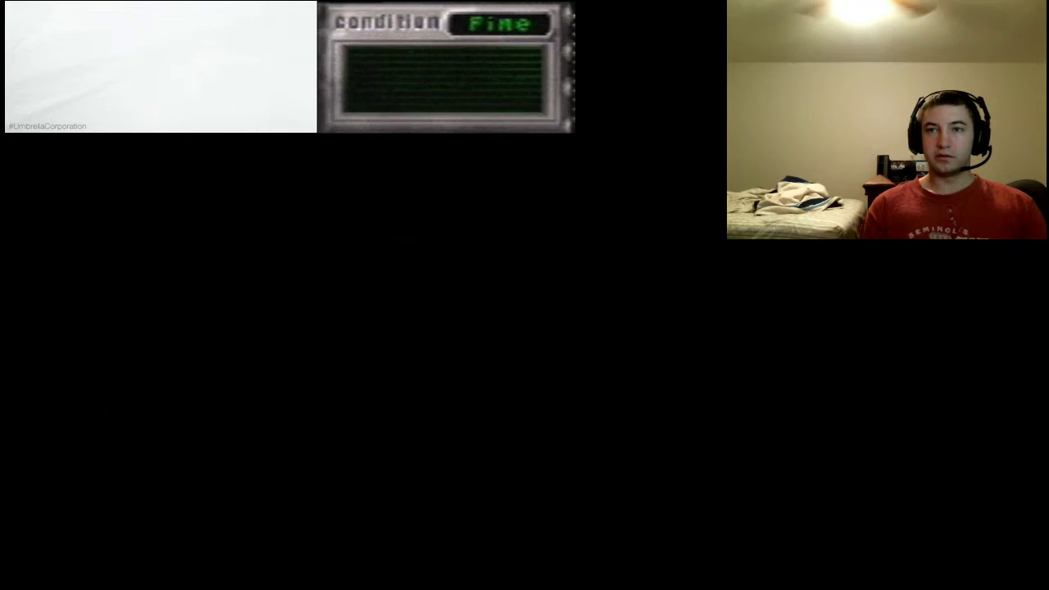
key("Down")
key("Return")
key("Return")
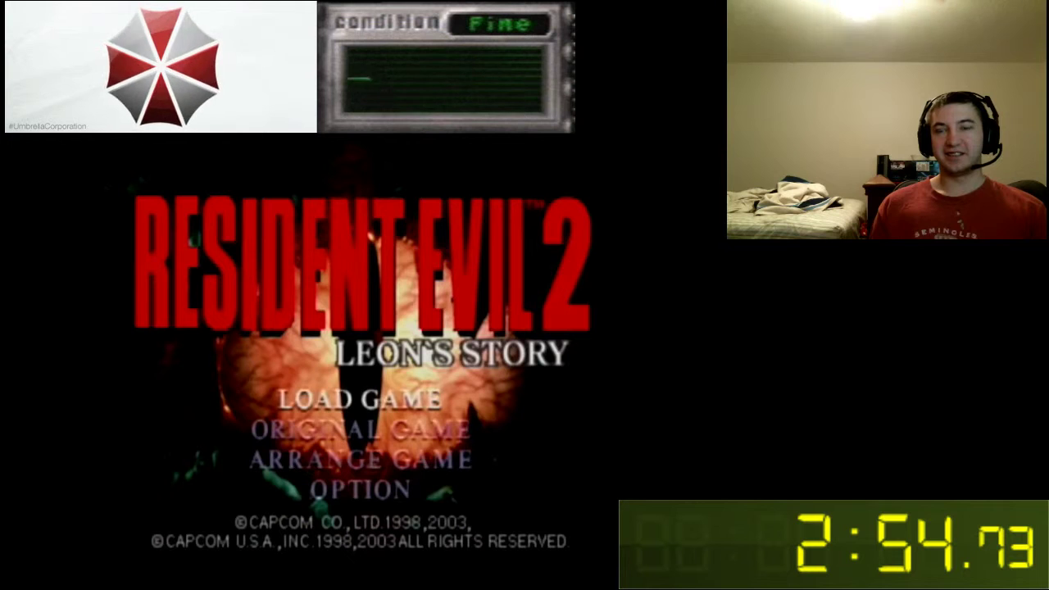
key("Return")
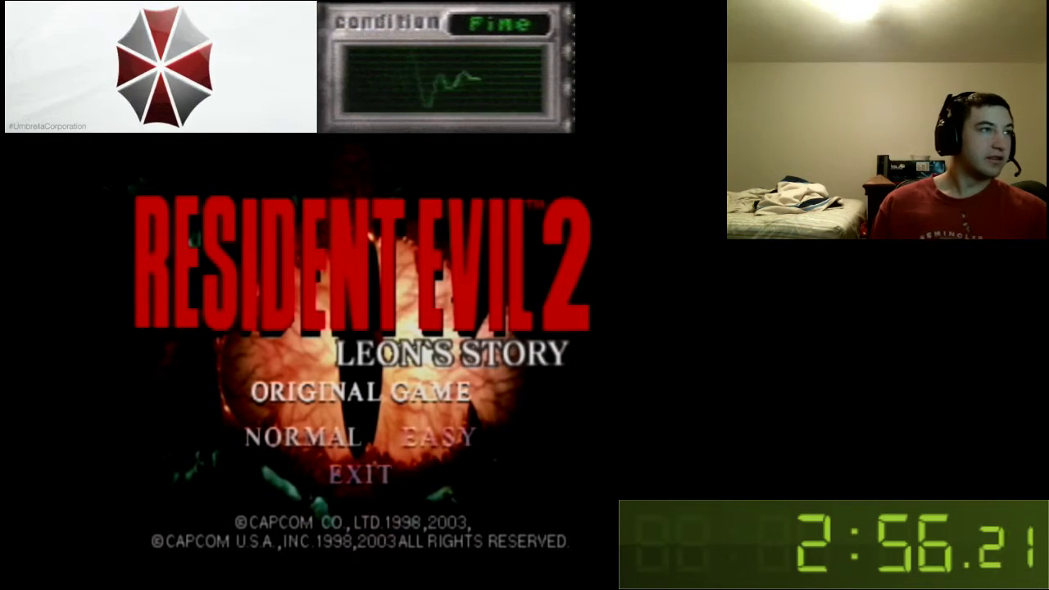
key("Return")
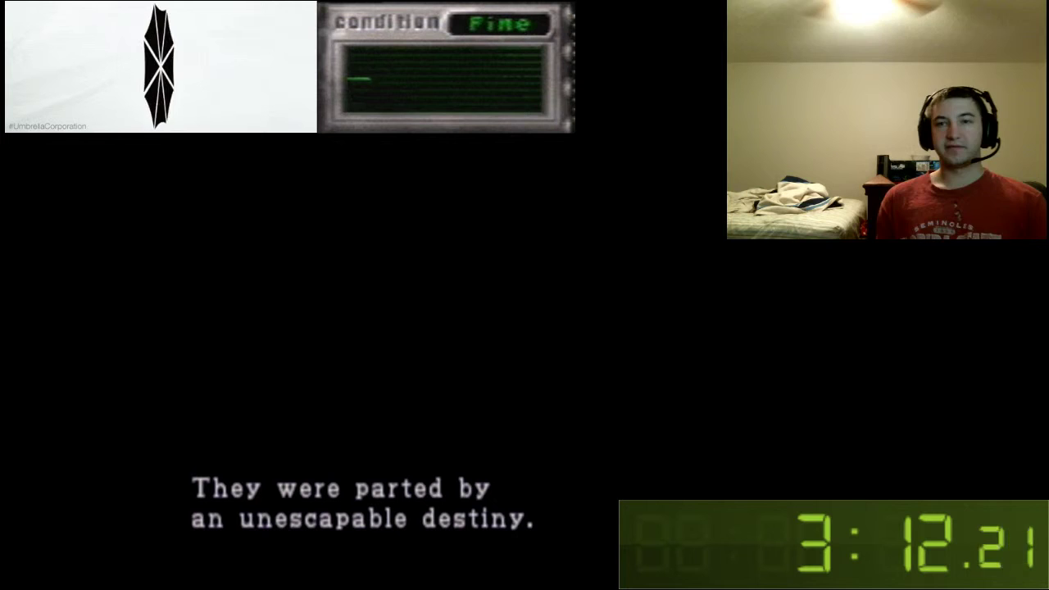
right_click(729, 553)
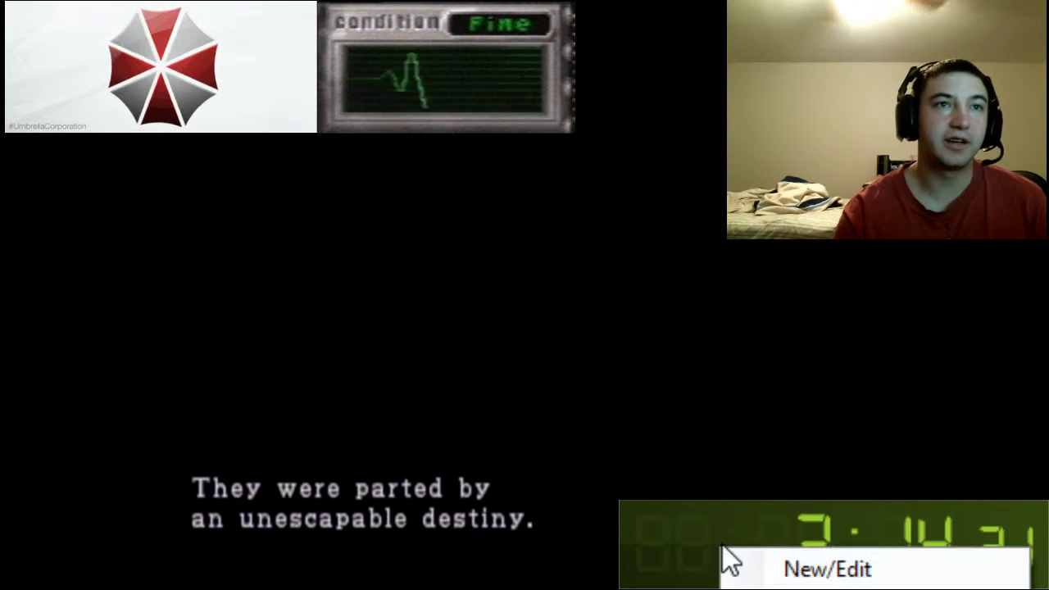
left_click(819, 583)
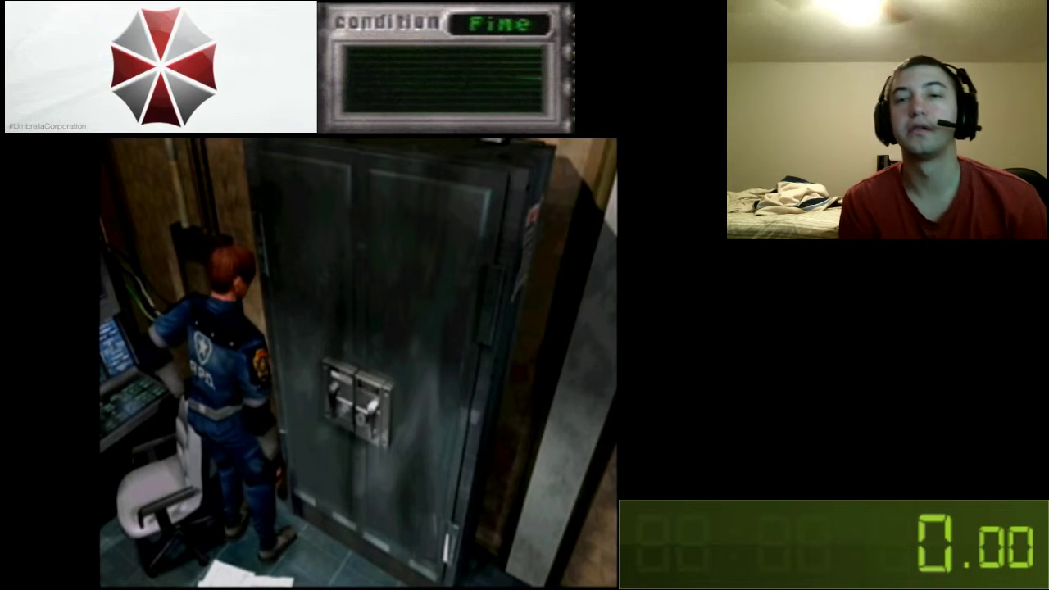
key("Down")
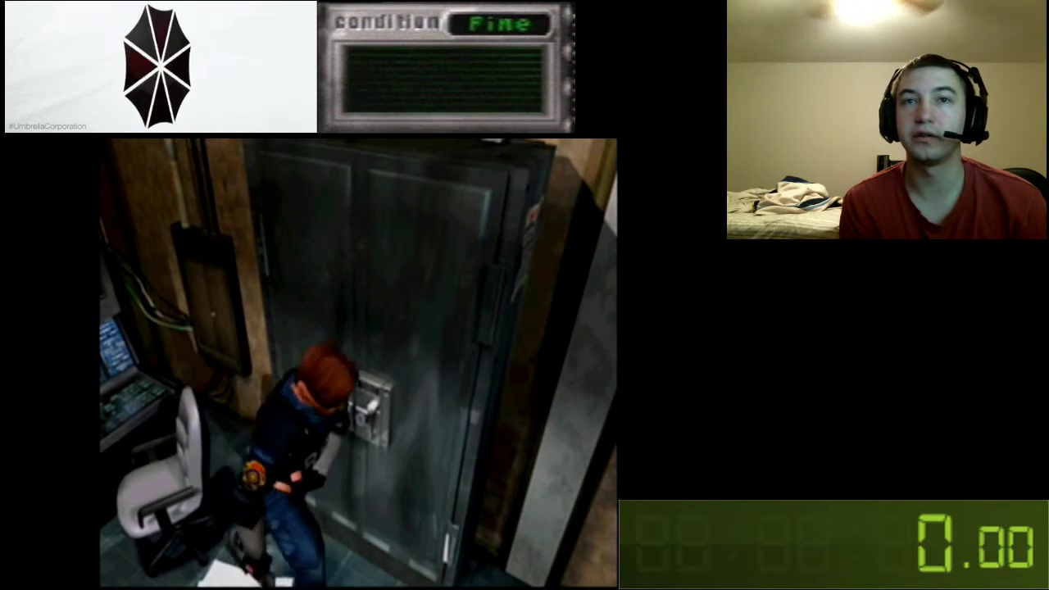
key("Up")
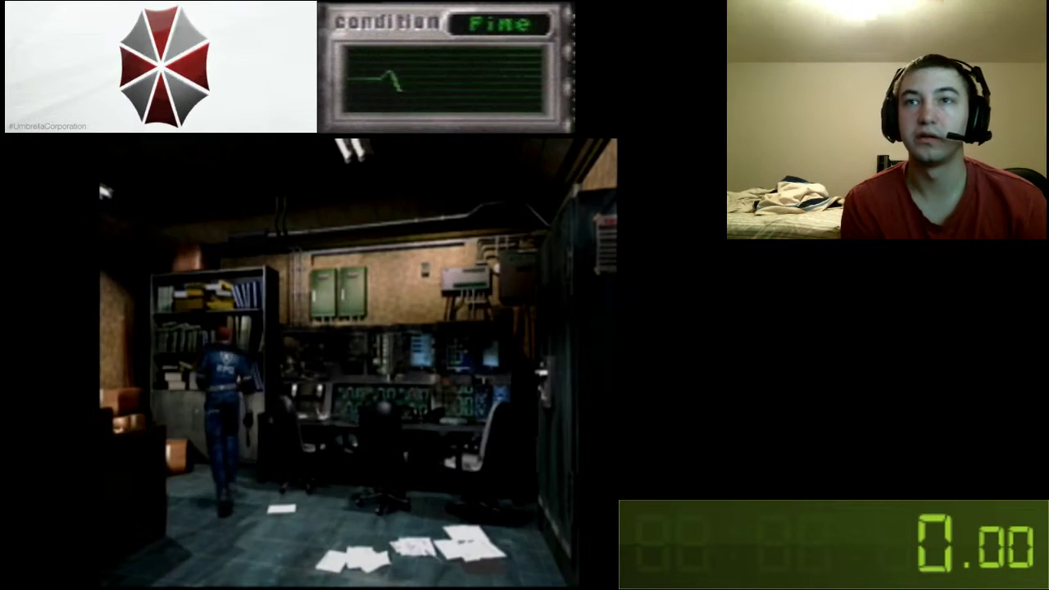
key("Return")
key("Return")
key("Return")
key("Return")
key("Return")
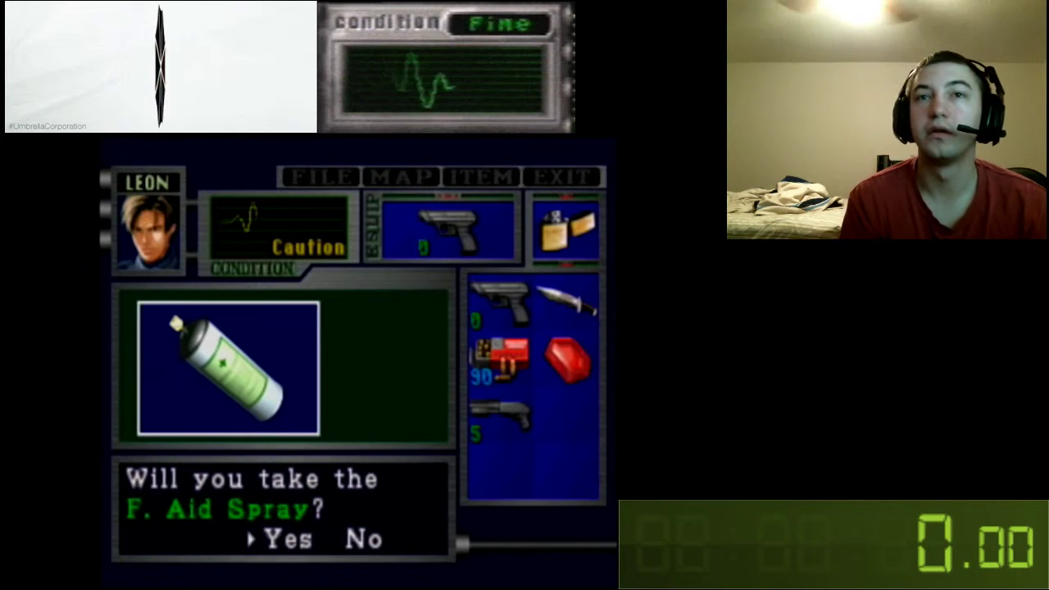
key("Return")
key("Return")
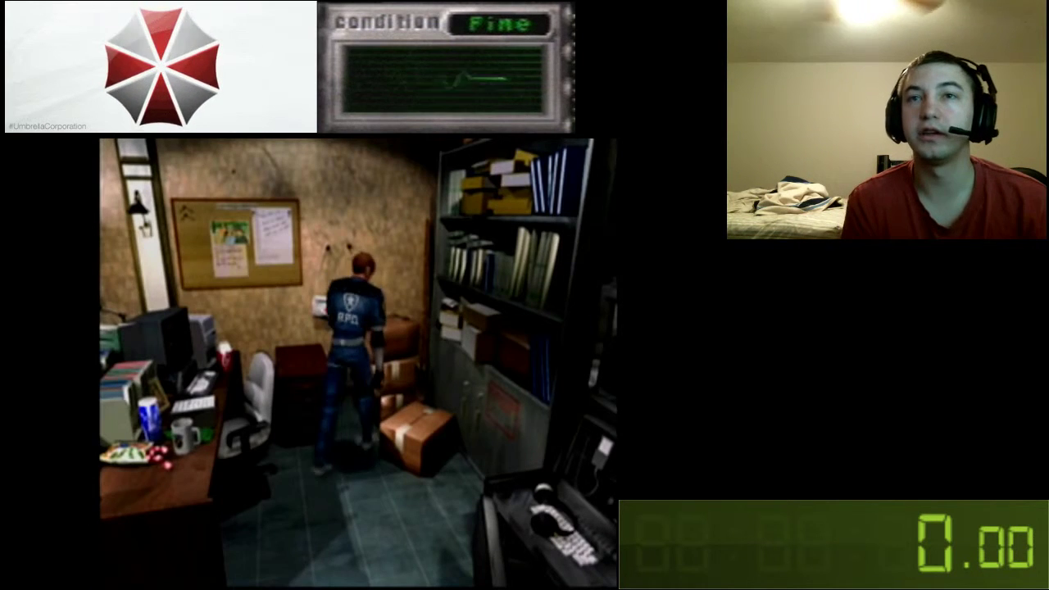
key("Down")
key("Down")
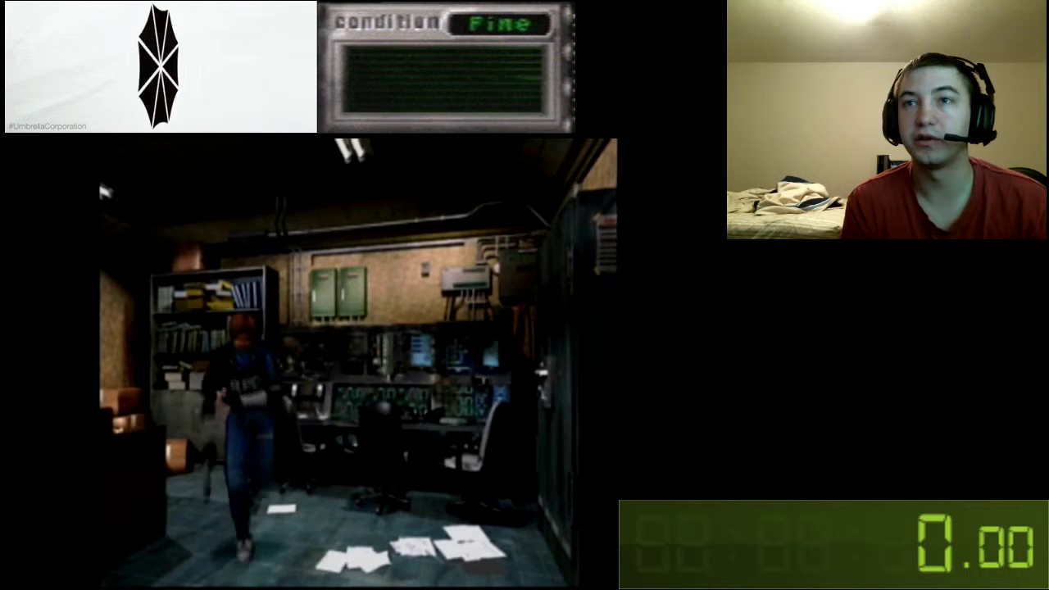
key("Down")
key("Down")
key("Return")
key("Return")
key("Return")
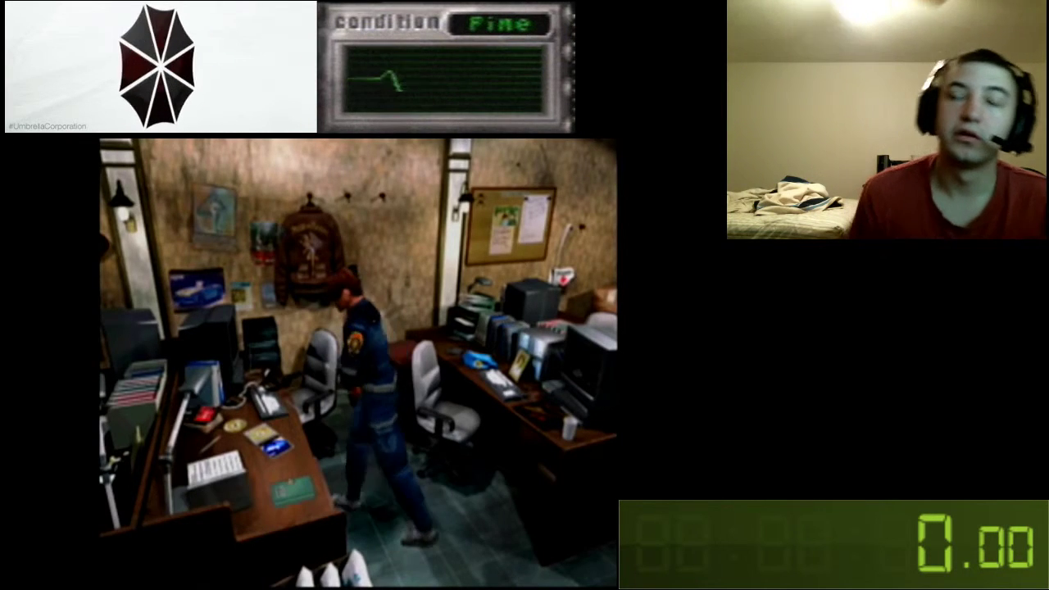
key("Down")
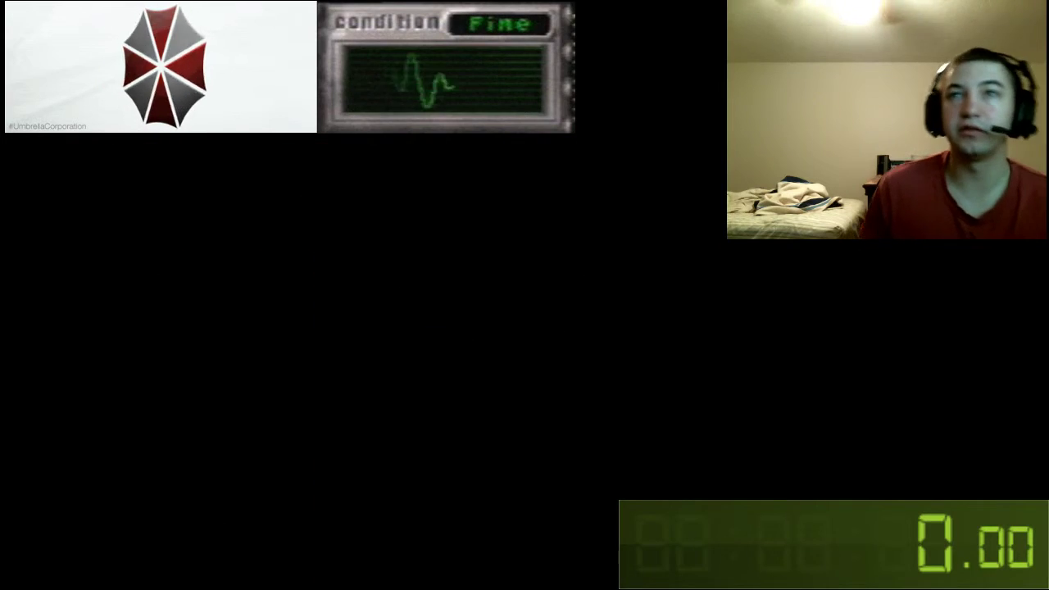
key("Return")
key("Return")
key("Return")
key("Return")
key("Return")
key("Return")
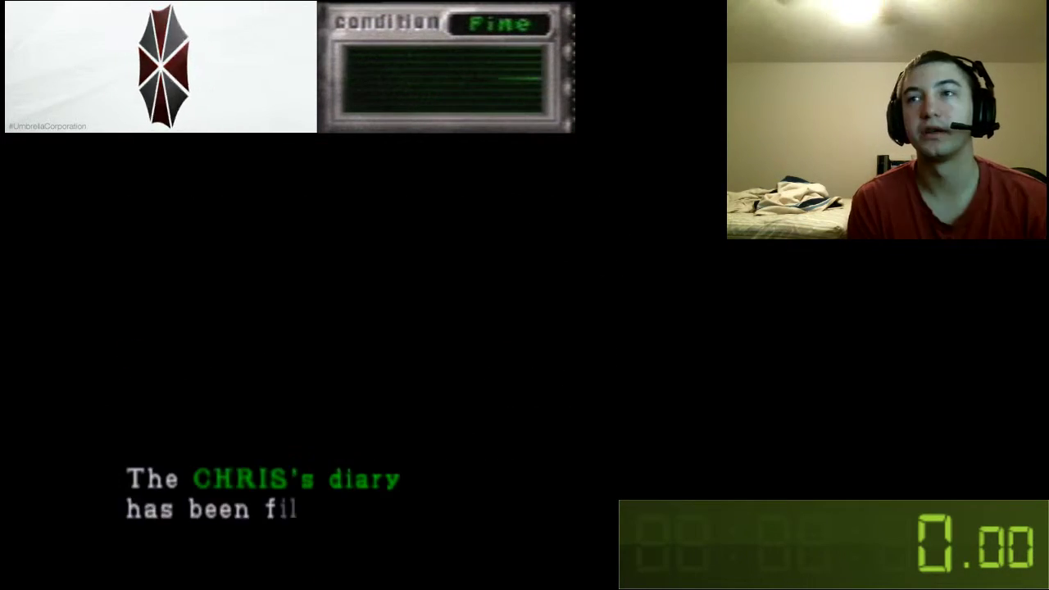
key("Return")
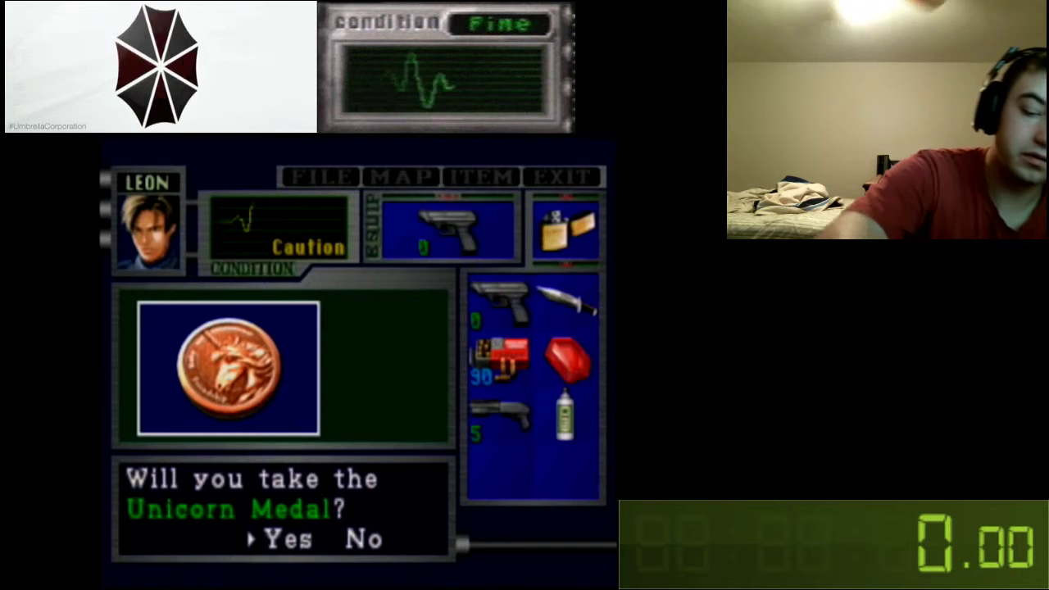
key("Return")
key("Return")
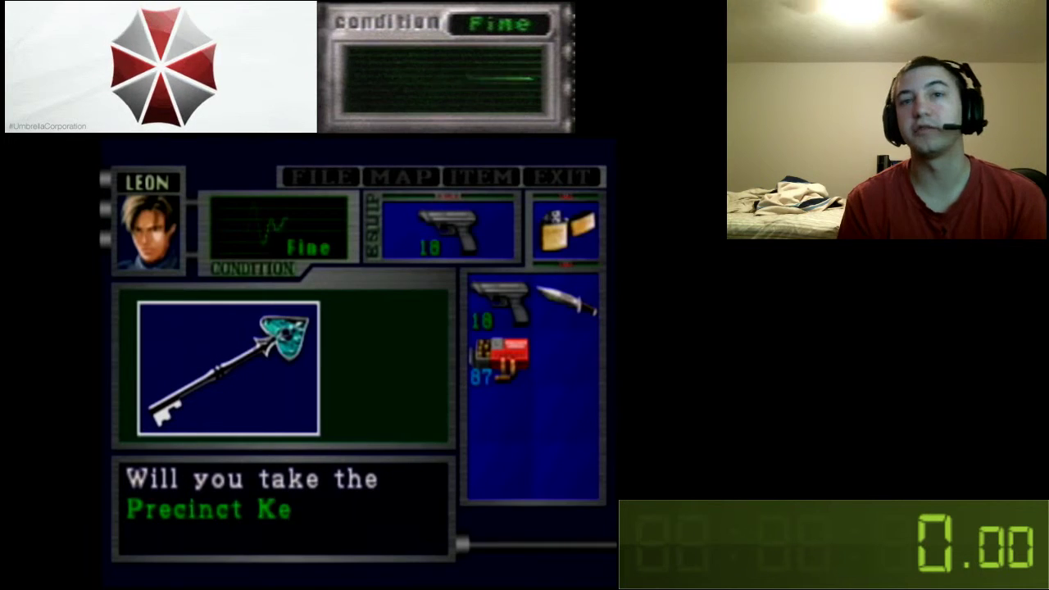
key("Return")
key("Return")
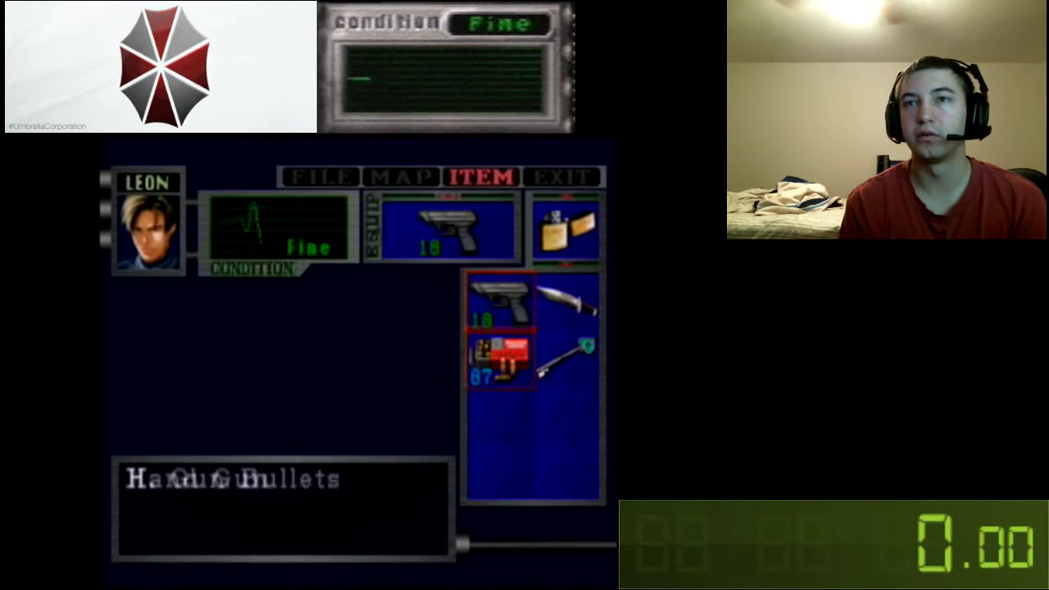
key("Right")
key("Return")
key("Return")
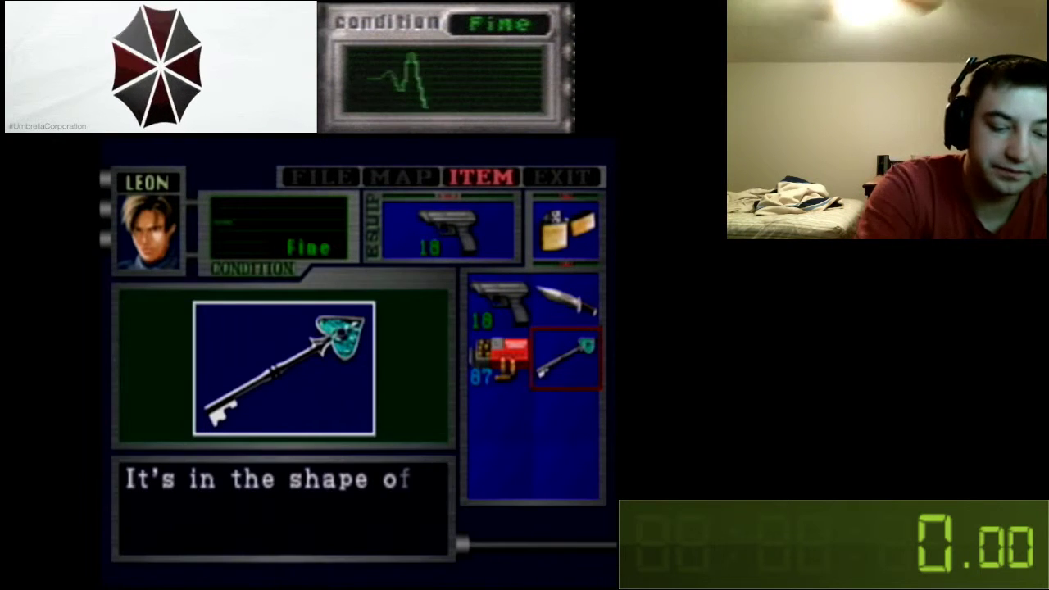
key("Return")
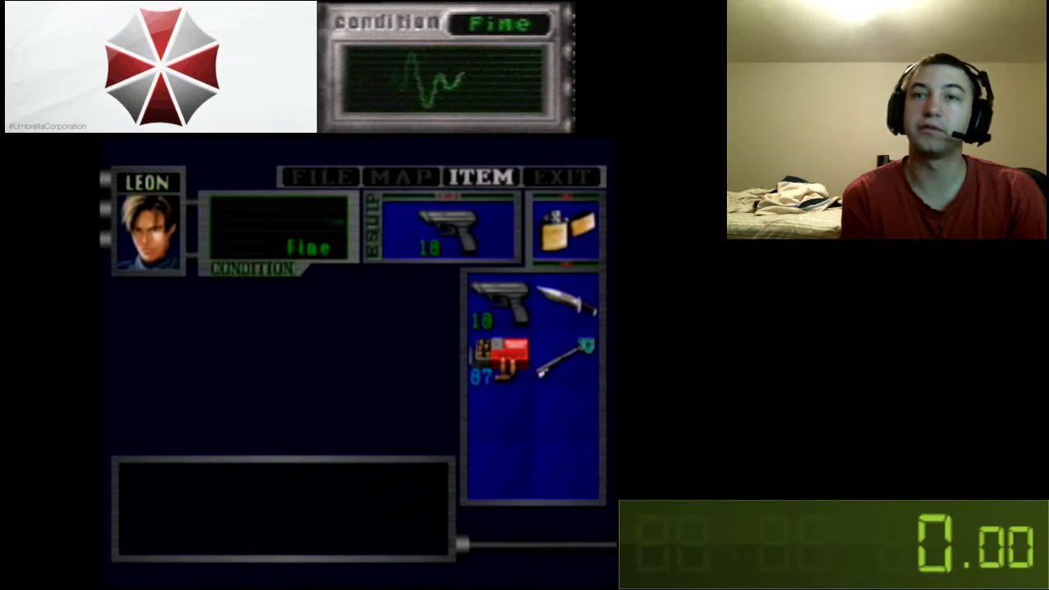
key("Escape")
key("Up")
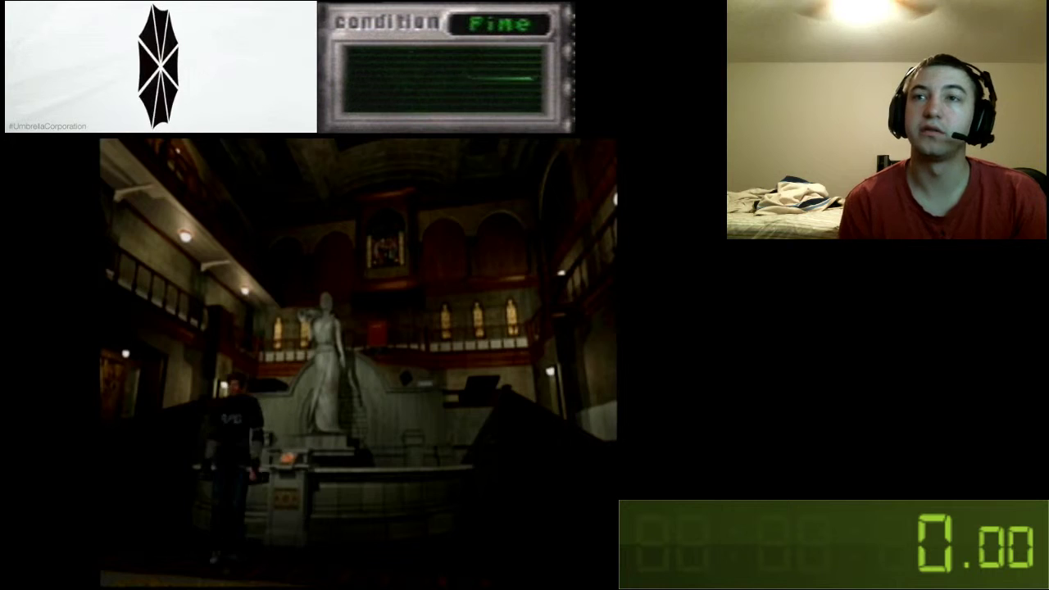
key("Up")
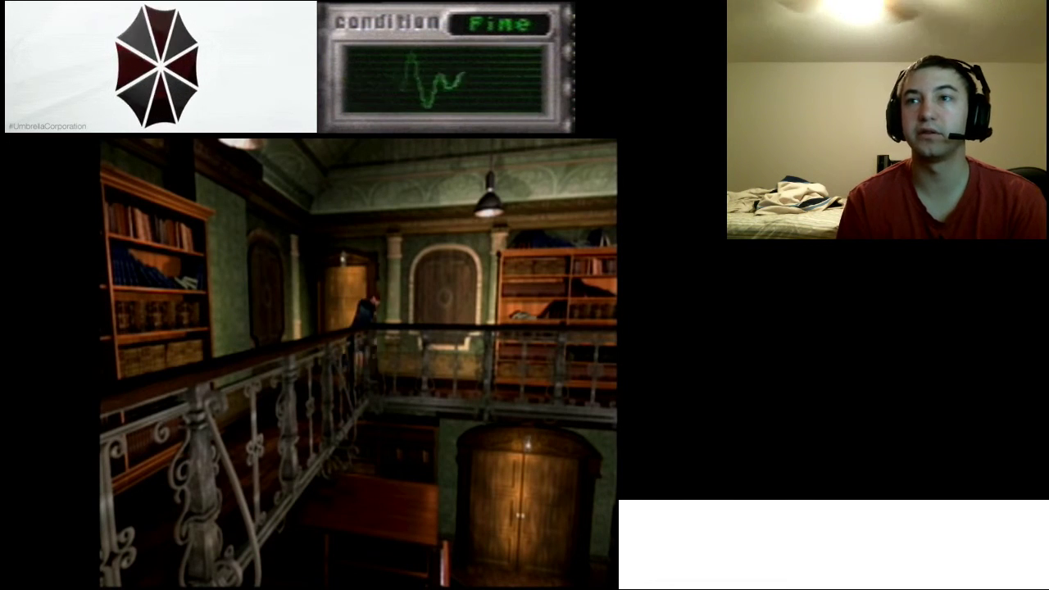
key("Up")
key("Up")
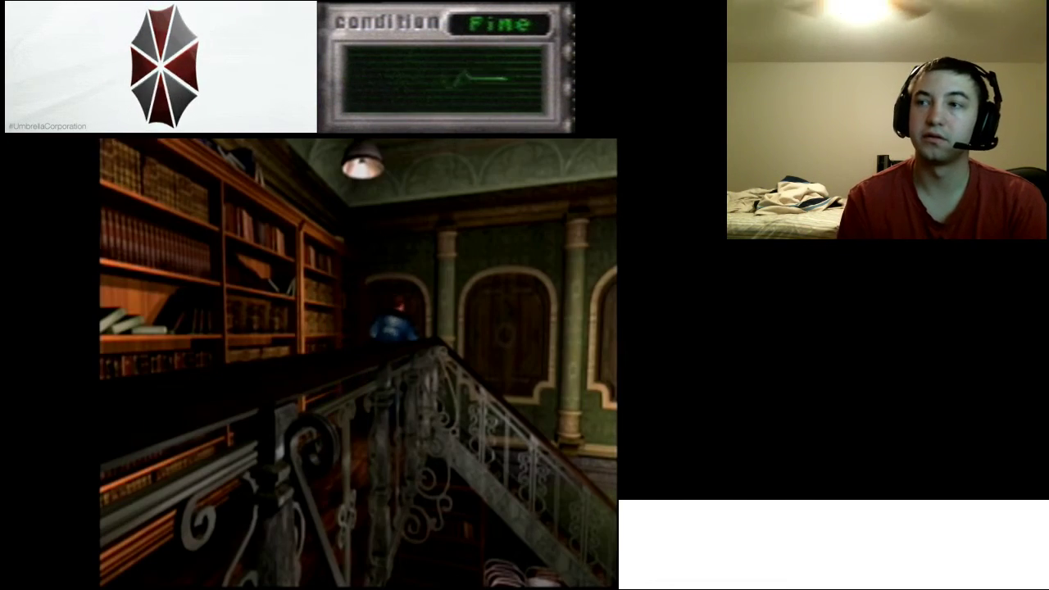
key("Up")
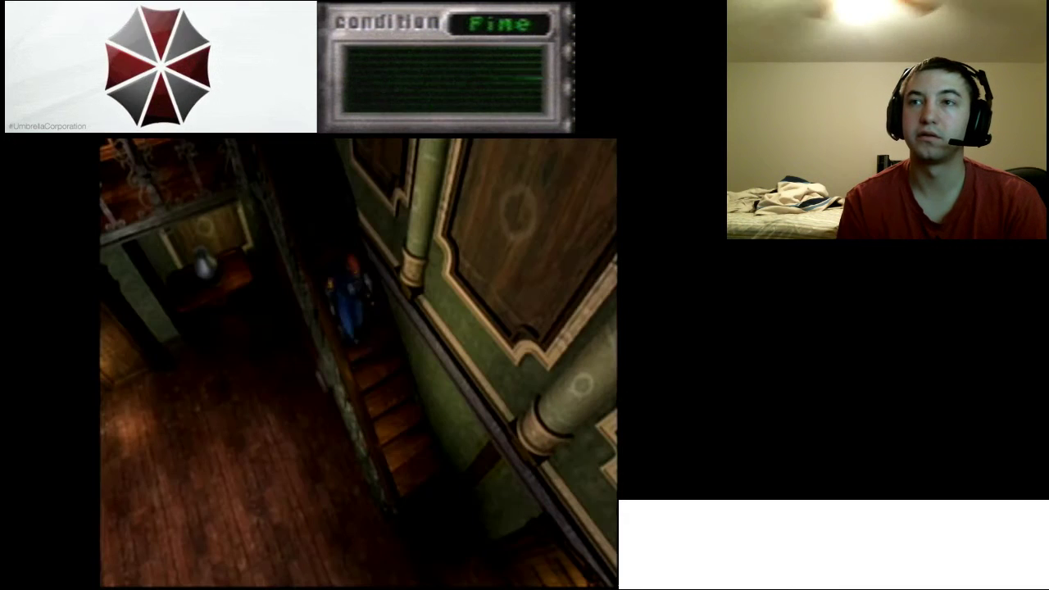
key("Up")
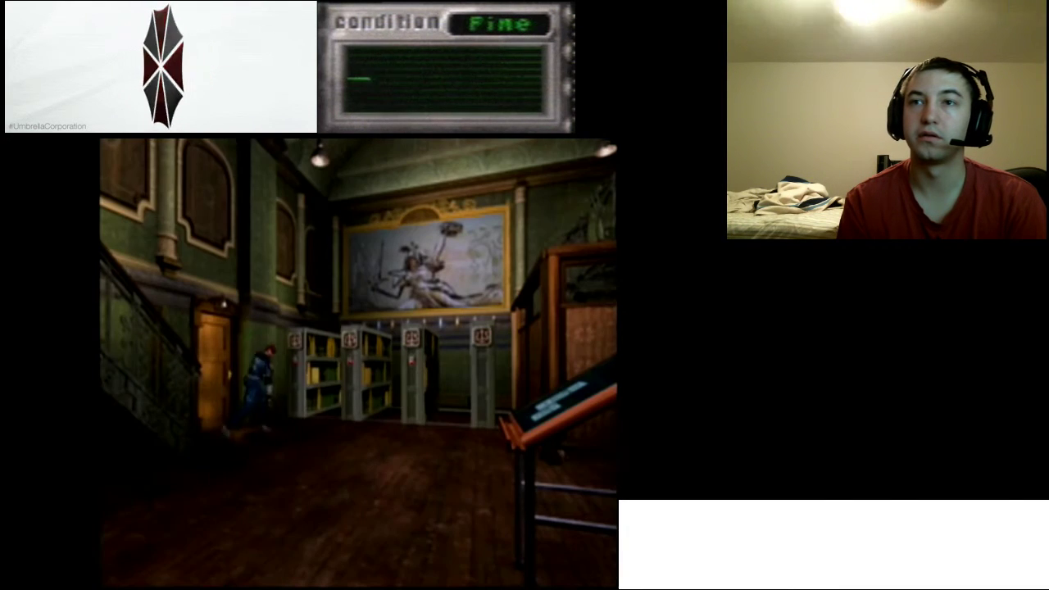
key("Up")
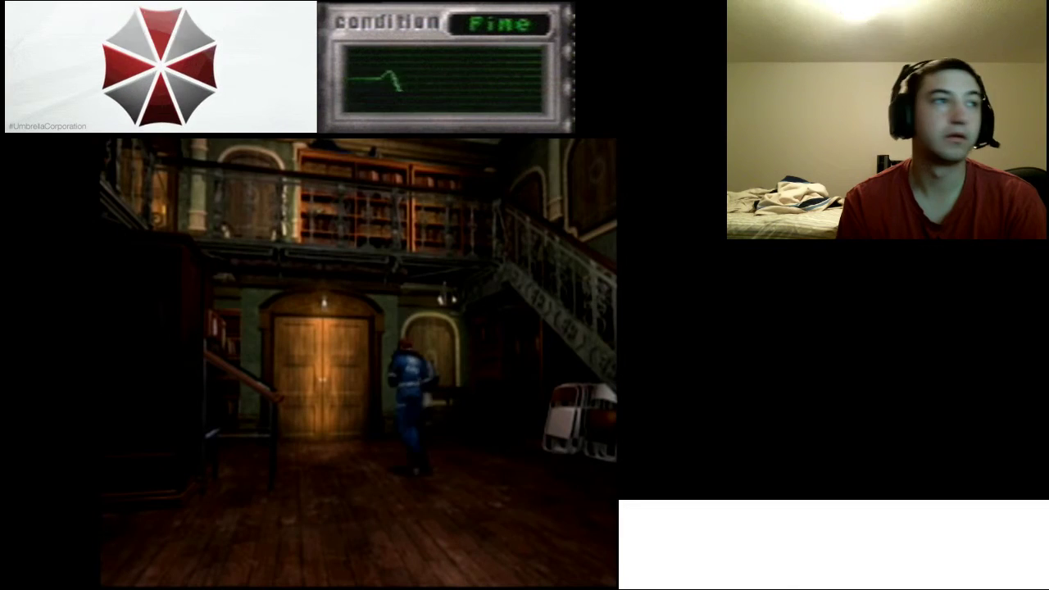